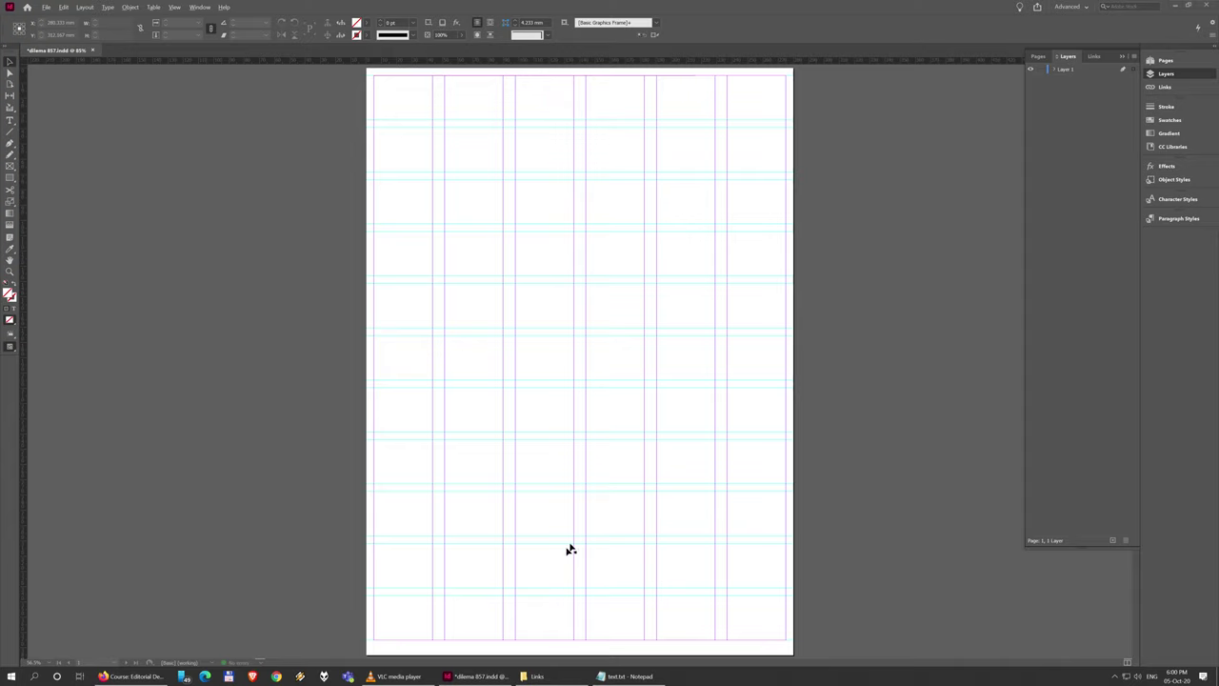
- Open the project's Links folder in File Explorer from the taskbar
click(533, 677)
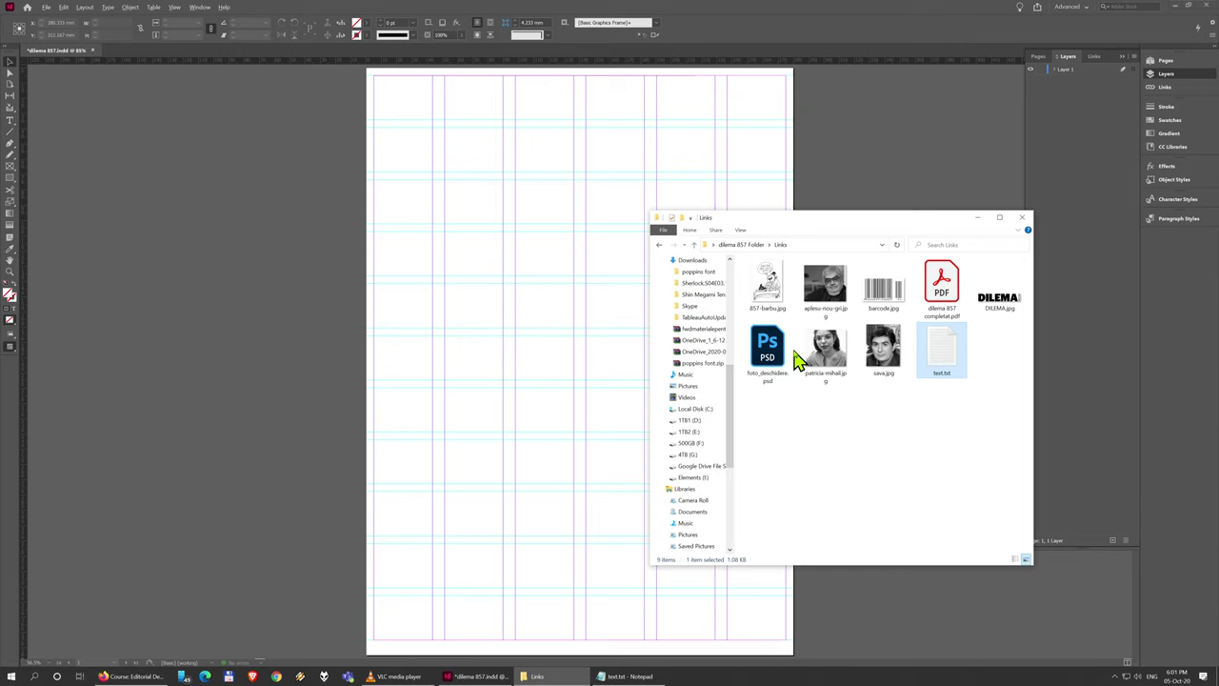
- View the cover photo in dilema 857 completat.pdf in Acrobat, then return to the InDesign page
double_click(943, 290)
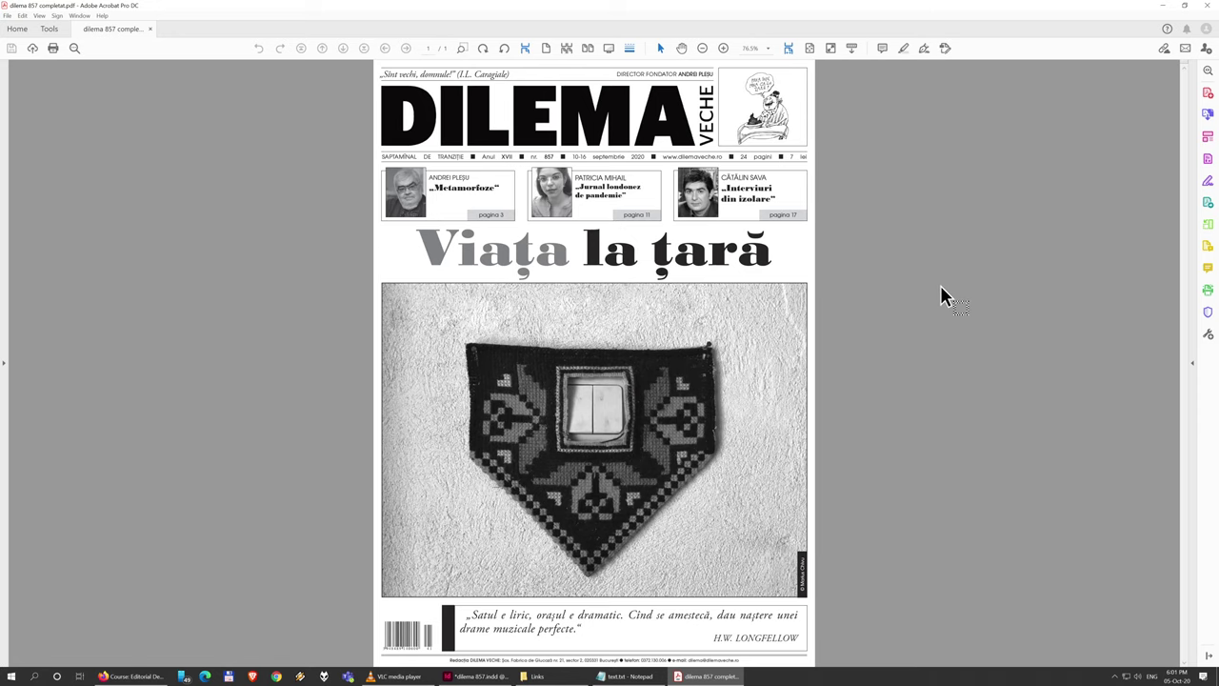
click(543, 321)
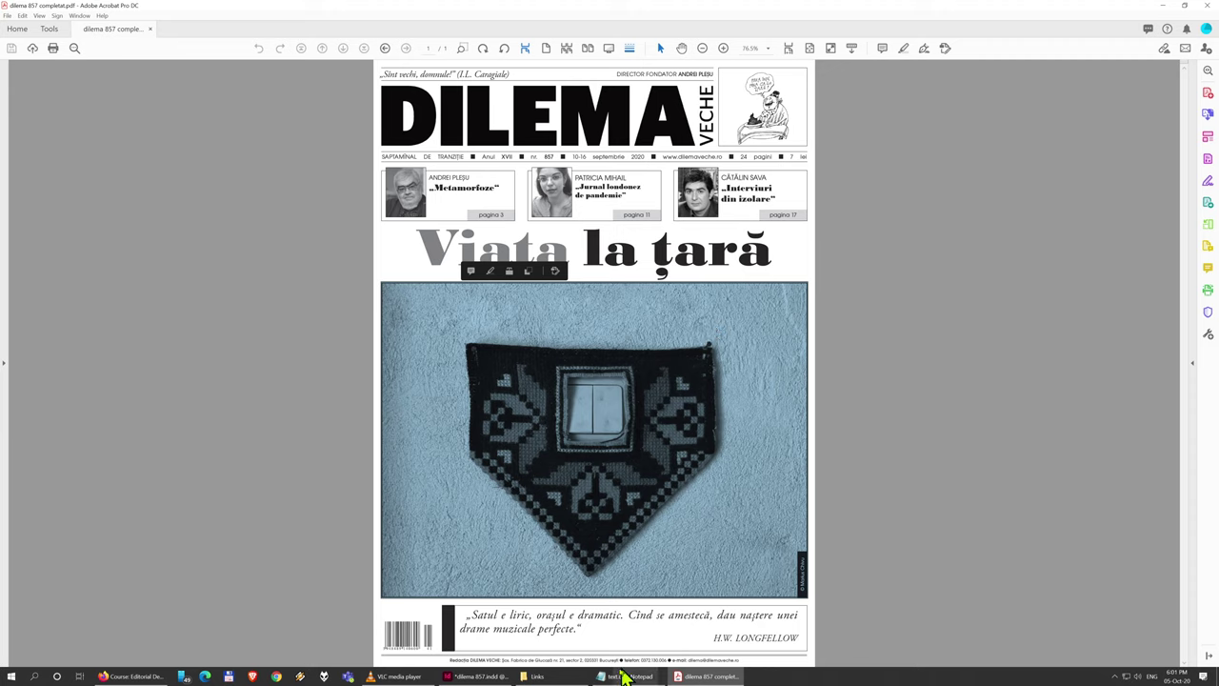
click(476, 676)
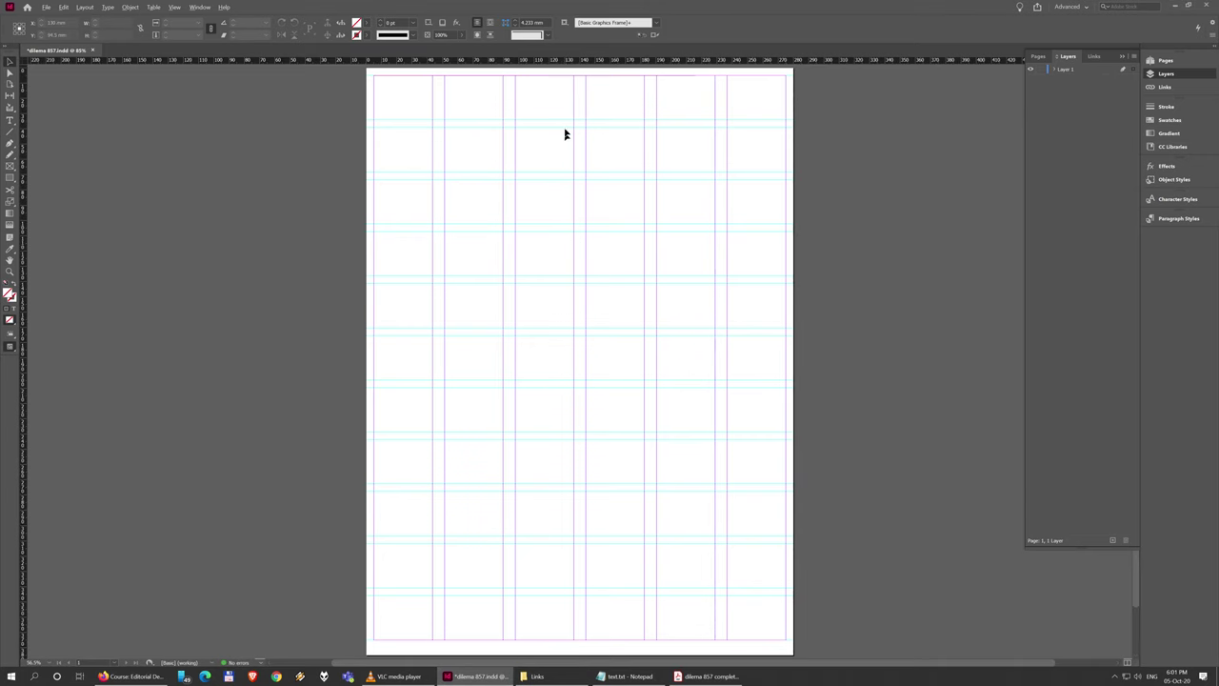
click(705, 677)
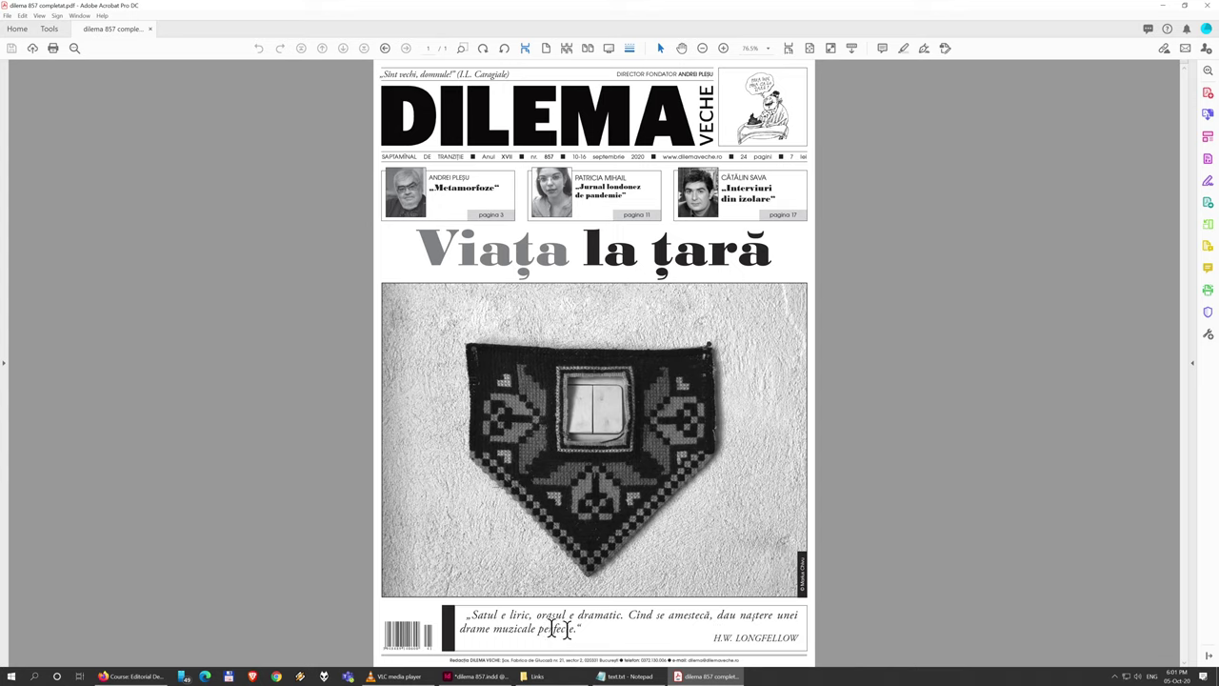
click(501, 678)
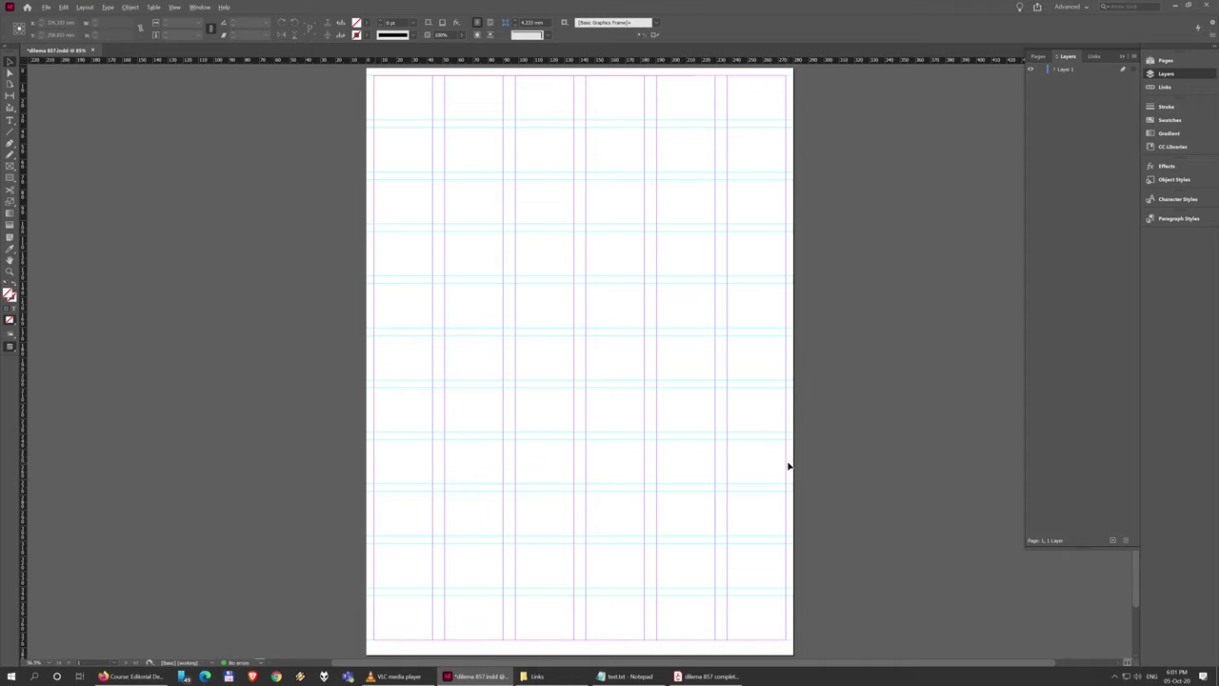
- Drag foto_deschidere.psd from the Links folder onto the InDesign page
click(569, 678)
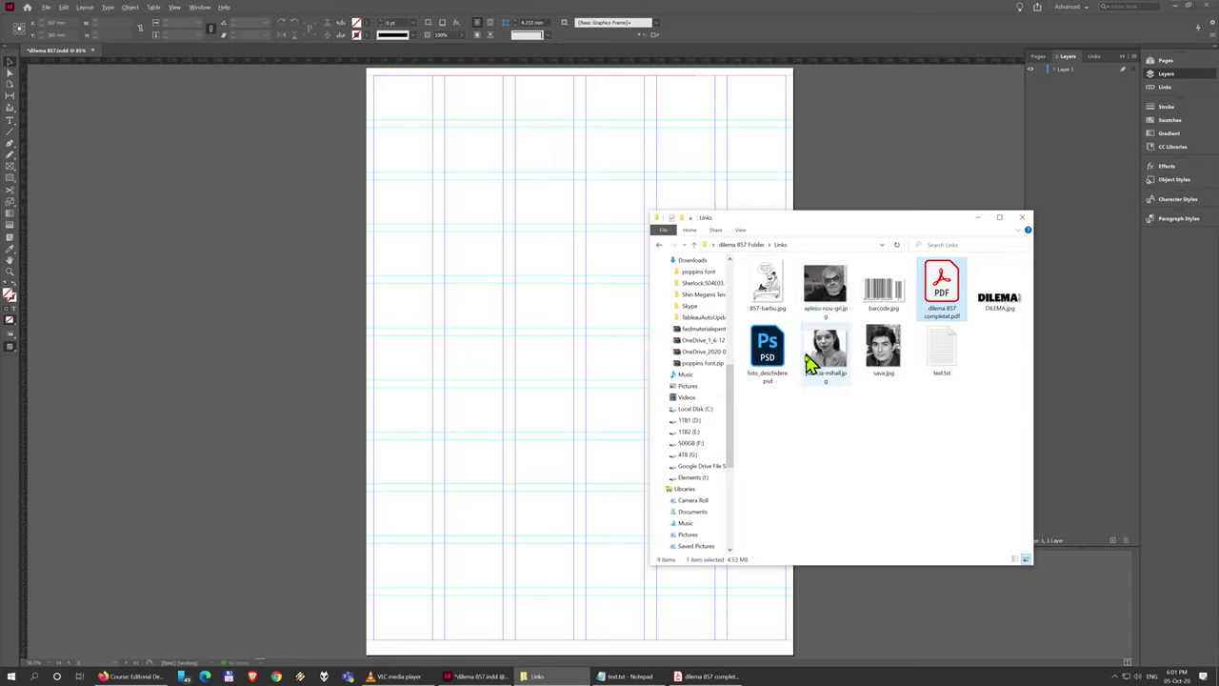
click(772, 354)
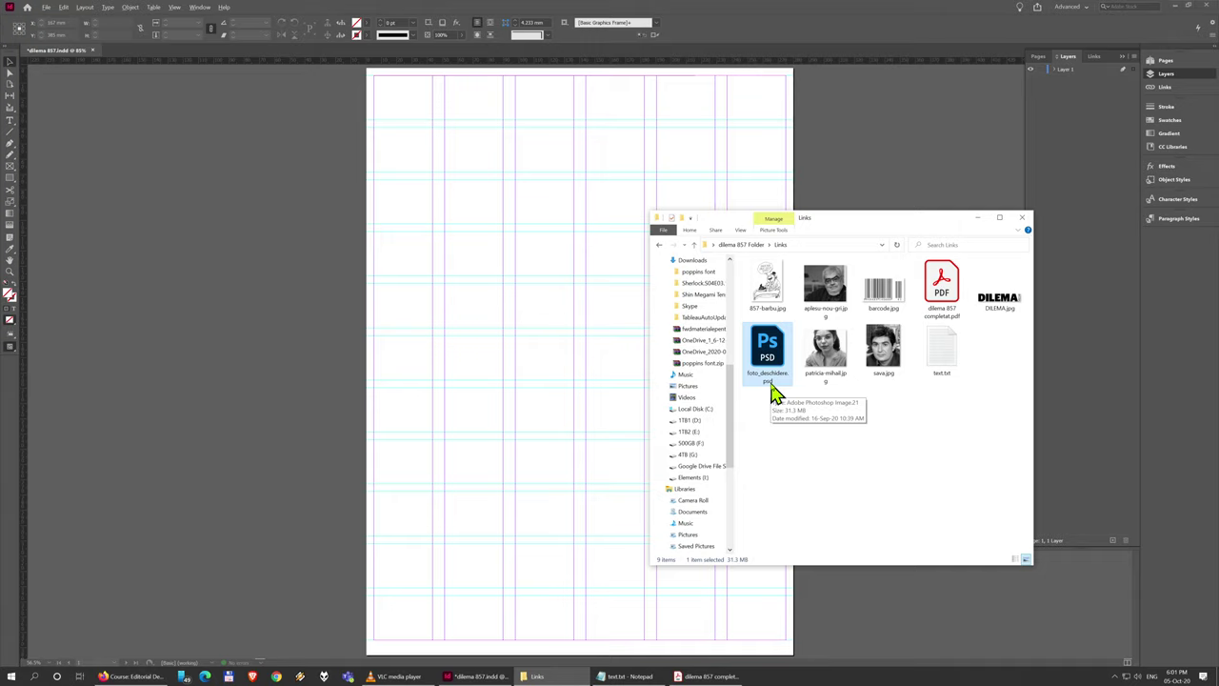
drag(768, 378, 714, 24)
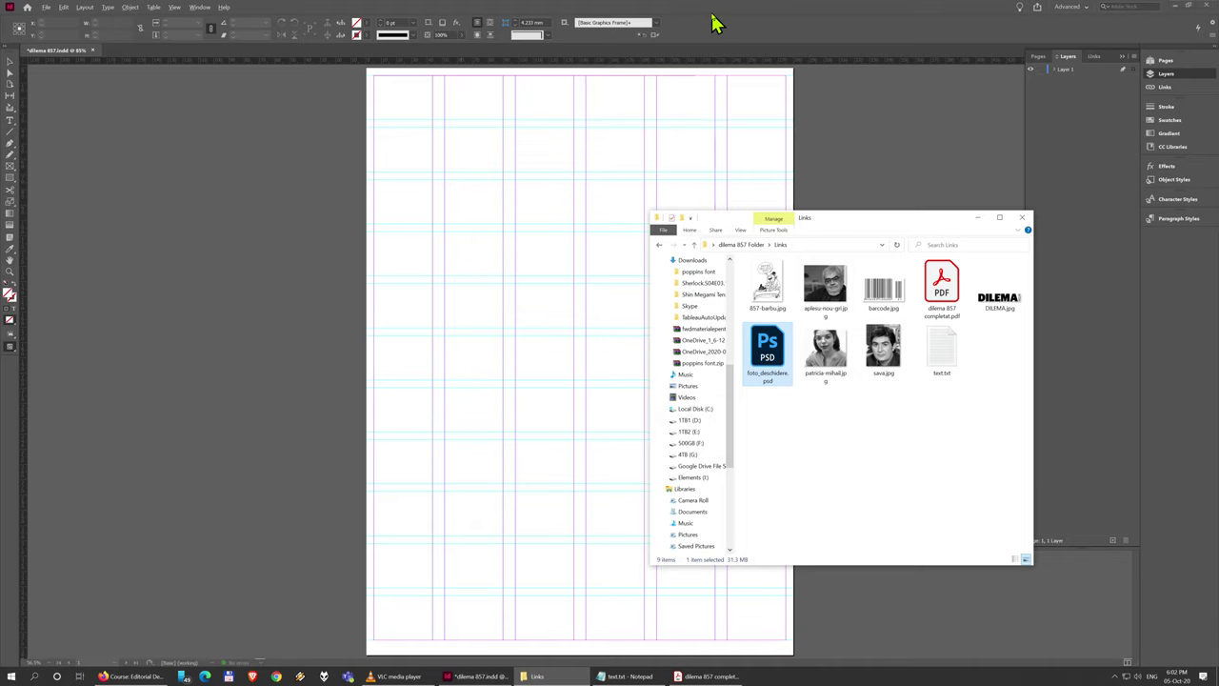
- Activate the InDesign window while keeping foto_deschidere.psd loaded in the place cursor
click(715, 24)
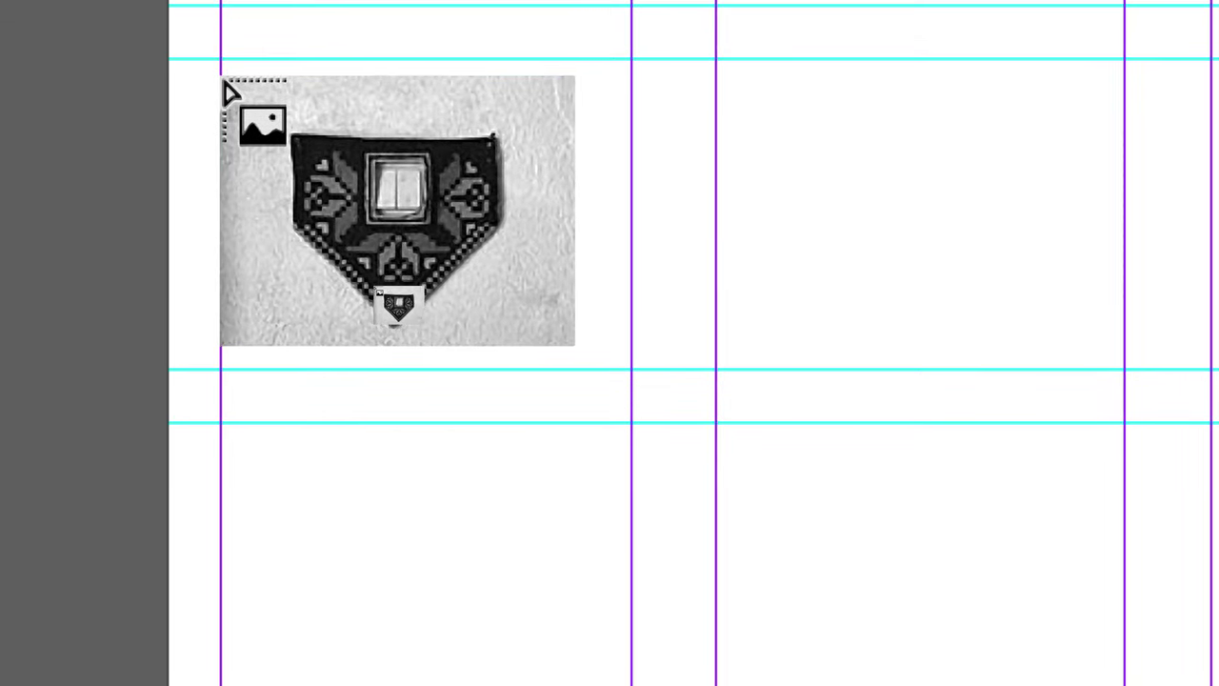
scroll(229, 86, down, 6)
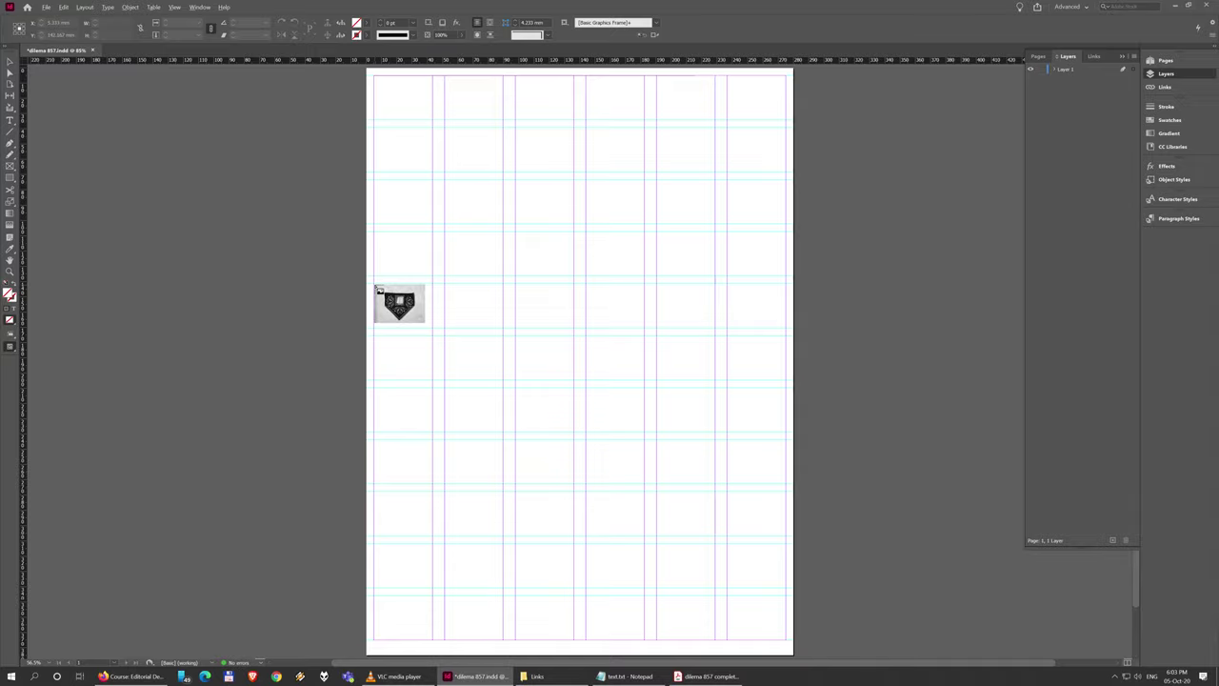
click(375, 285)
- Place the textile photo margin to margin across the lower grid rows, then check it in preview mode
drag(376, 286, 787, 526)
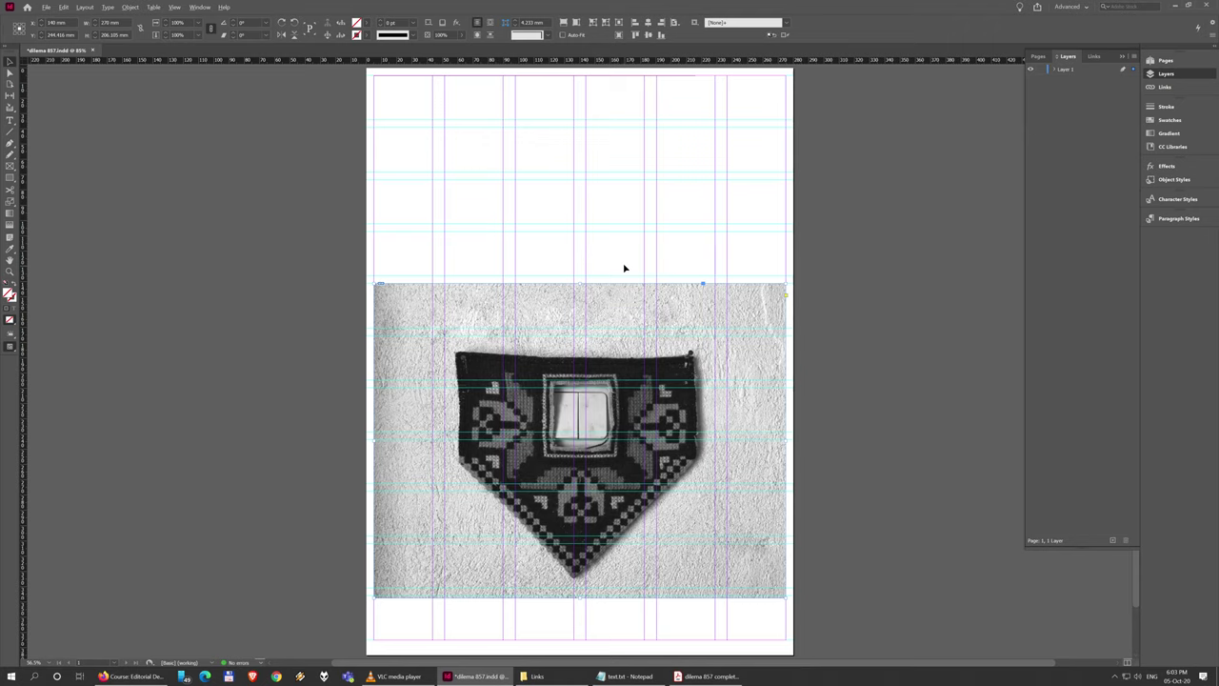
click(624, 268)
key(w)
key(w)
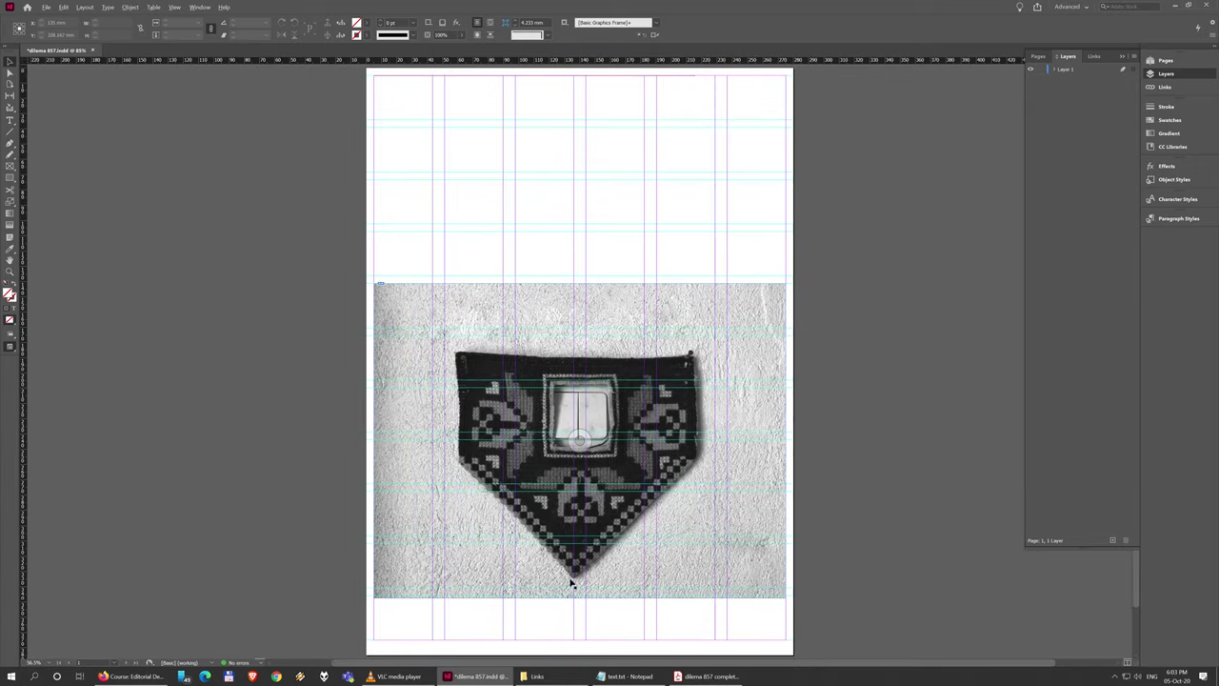
scroll(557, 623, up, 2)
scroll(557, 623, up, 2)
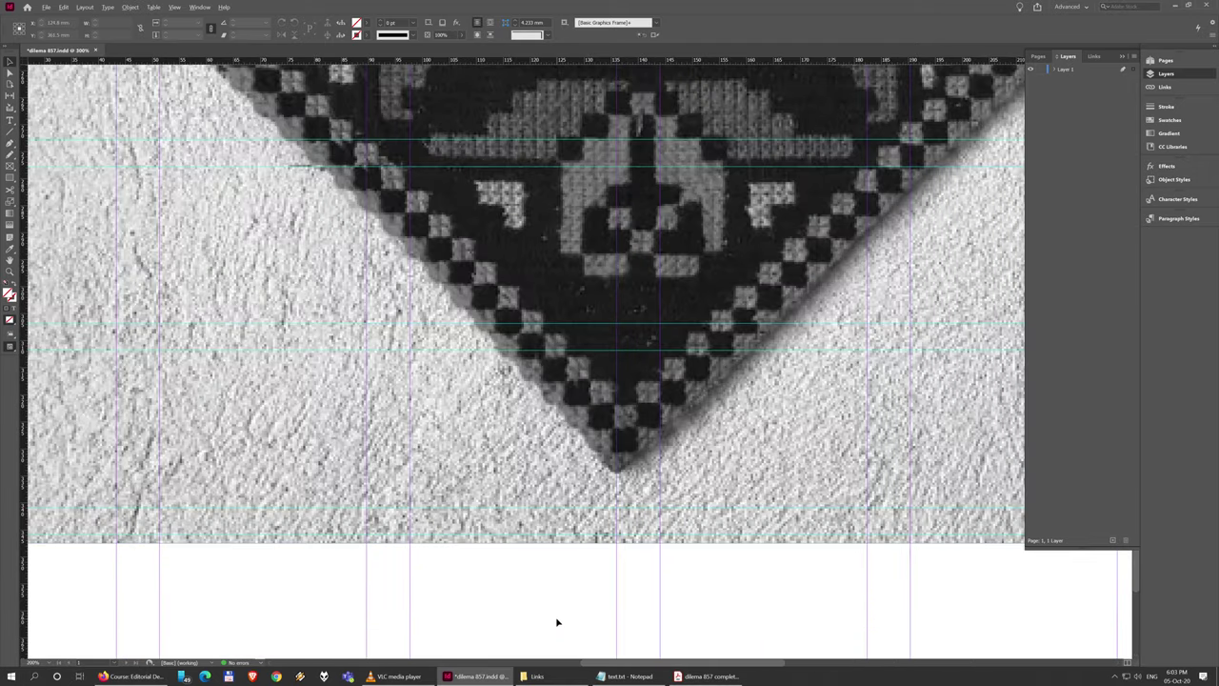
scroll(557, 623, down, 3)
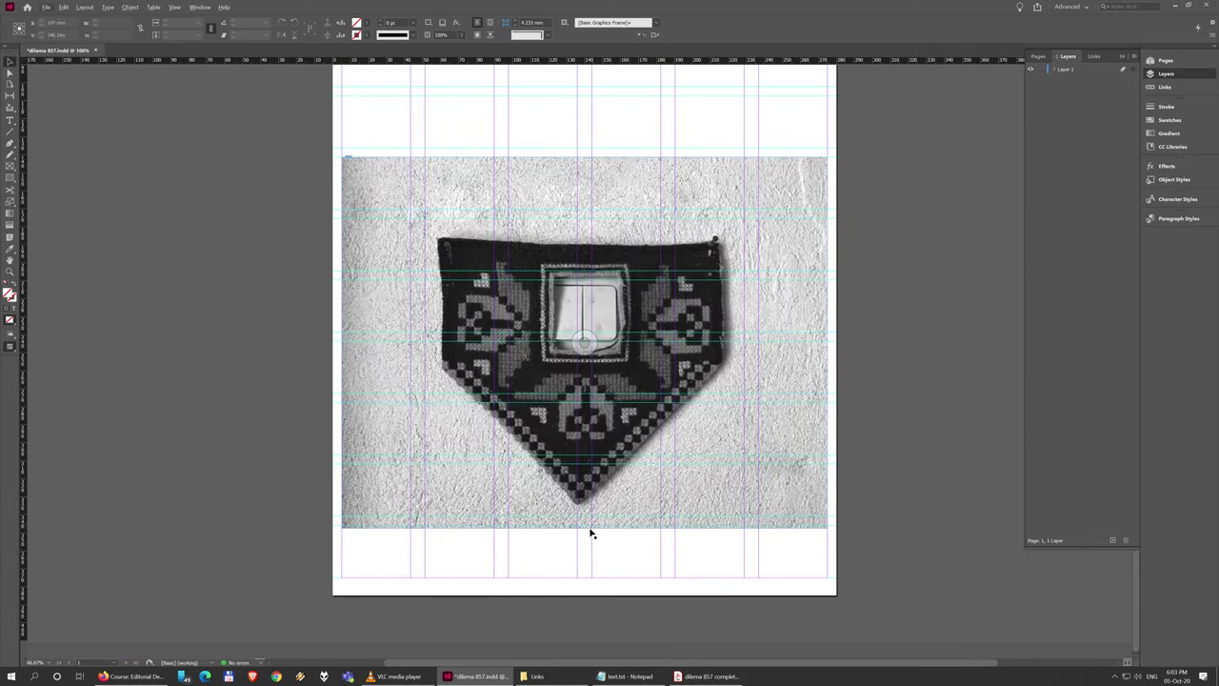
scroll(589, 525, up, 8)
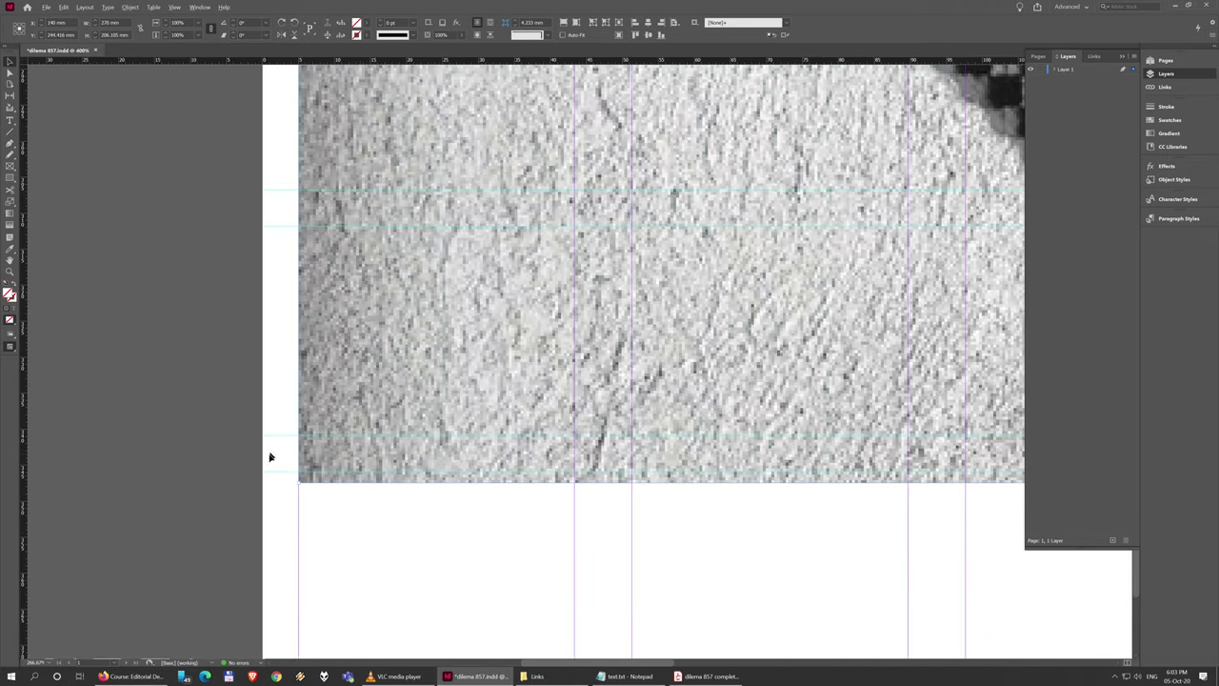
drag(277, 426, 566, 445)
key(ctrl+0)
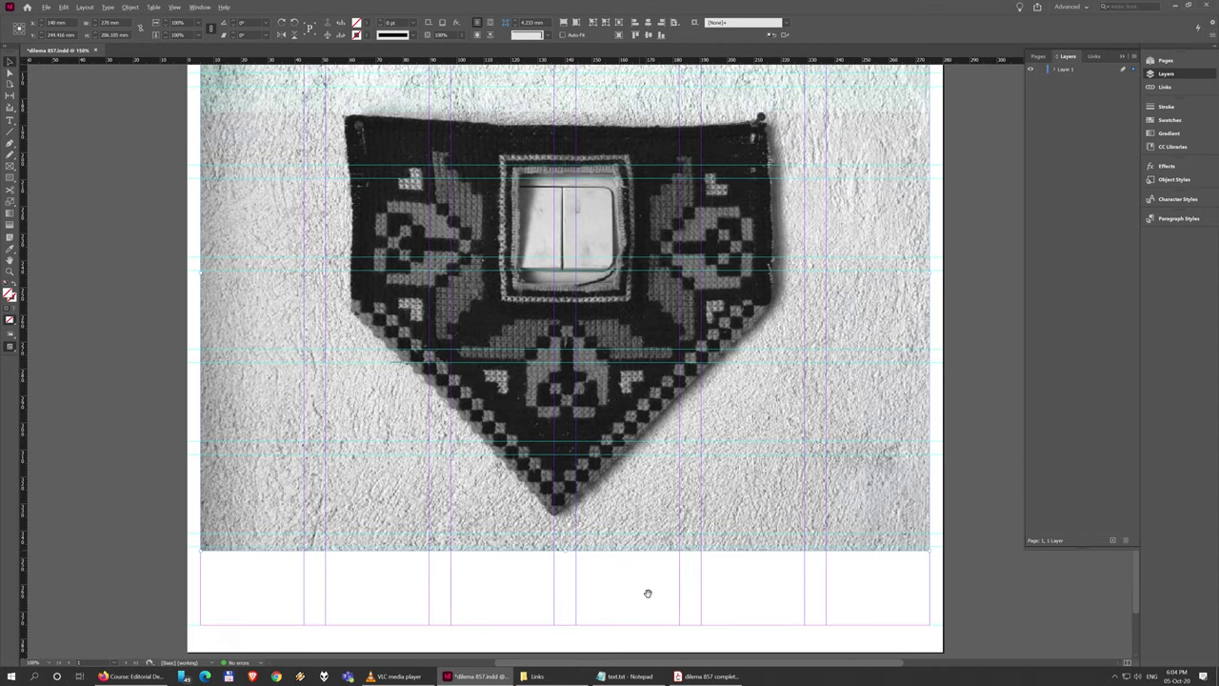
key(ctrl+minus)
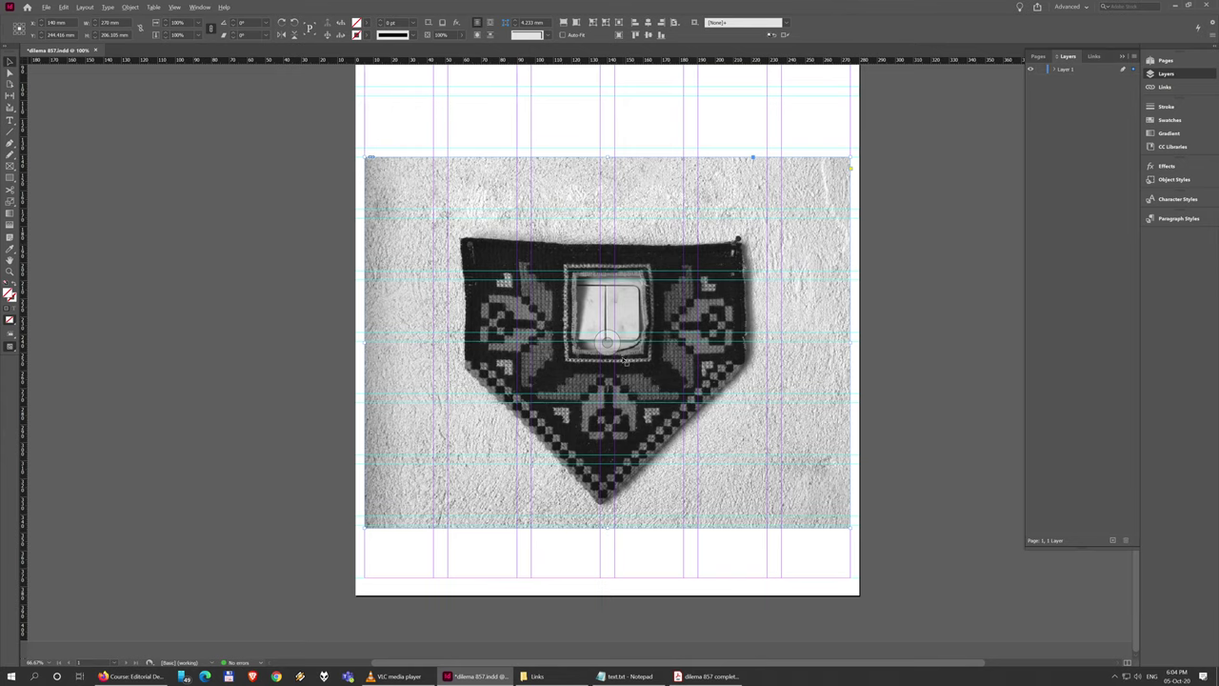
click(615, 345)
drag(606, 530, 628, 345)
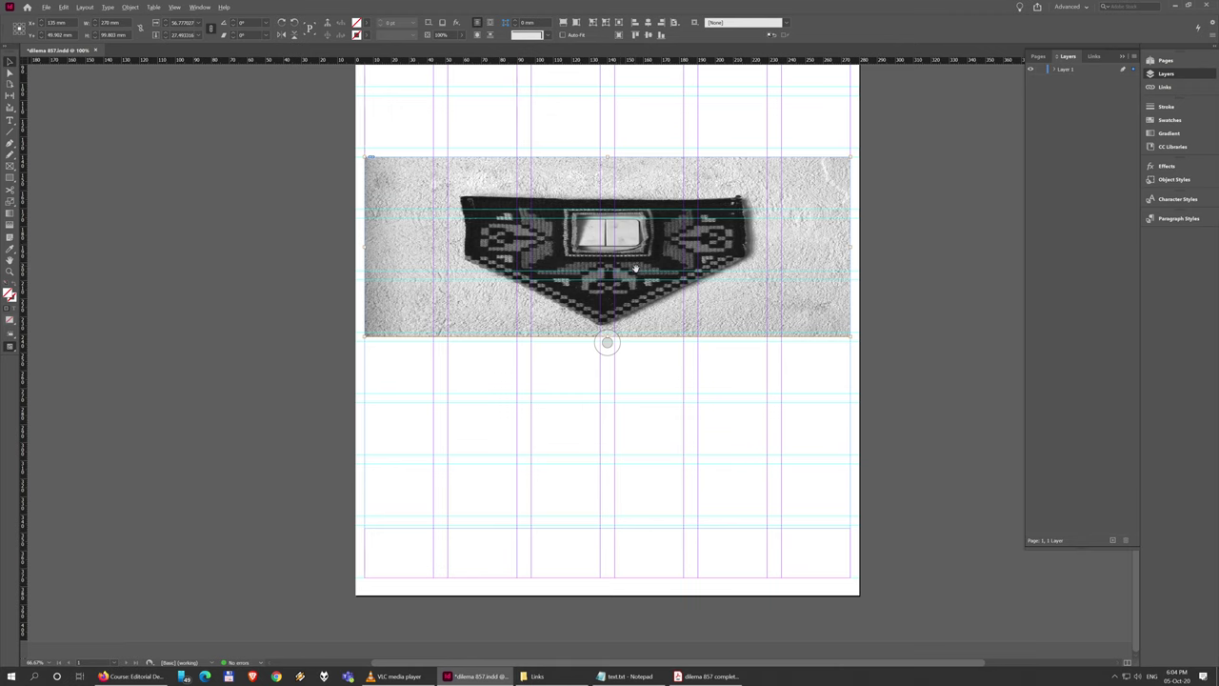
key(ctrl+z)
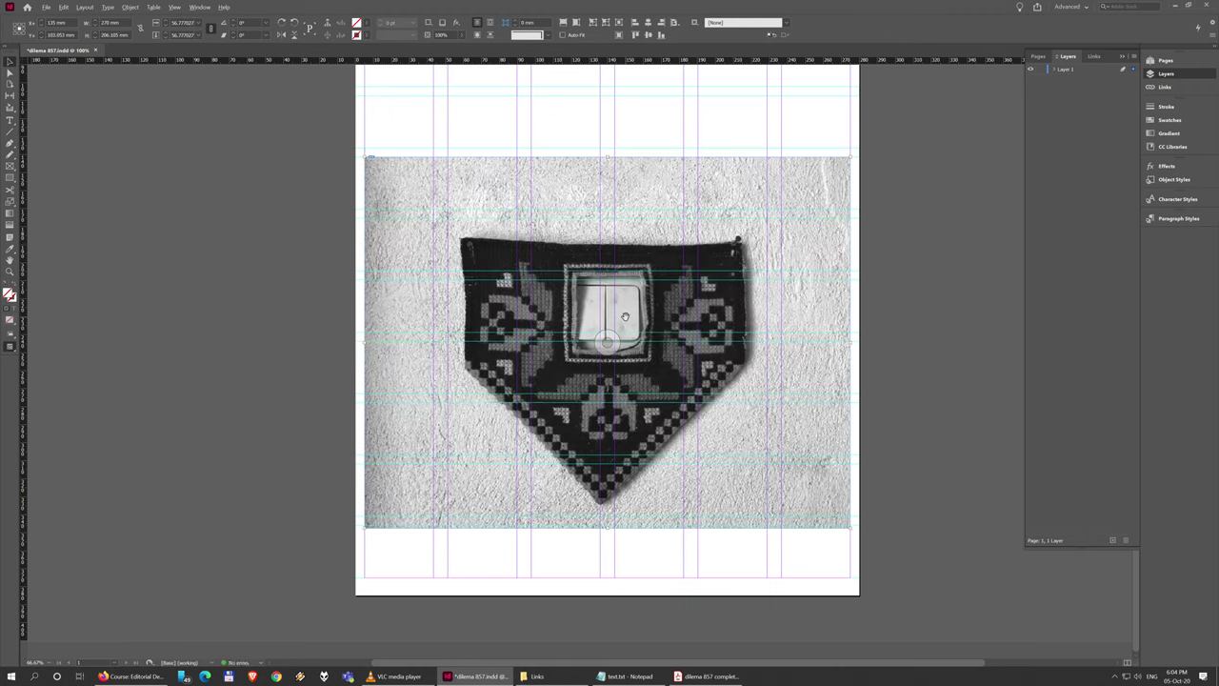
click(615, 547)
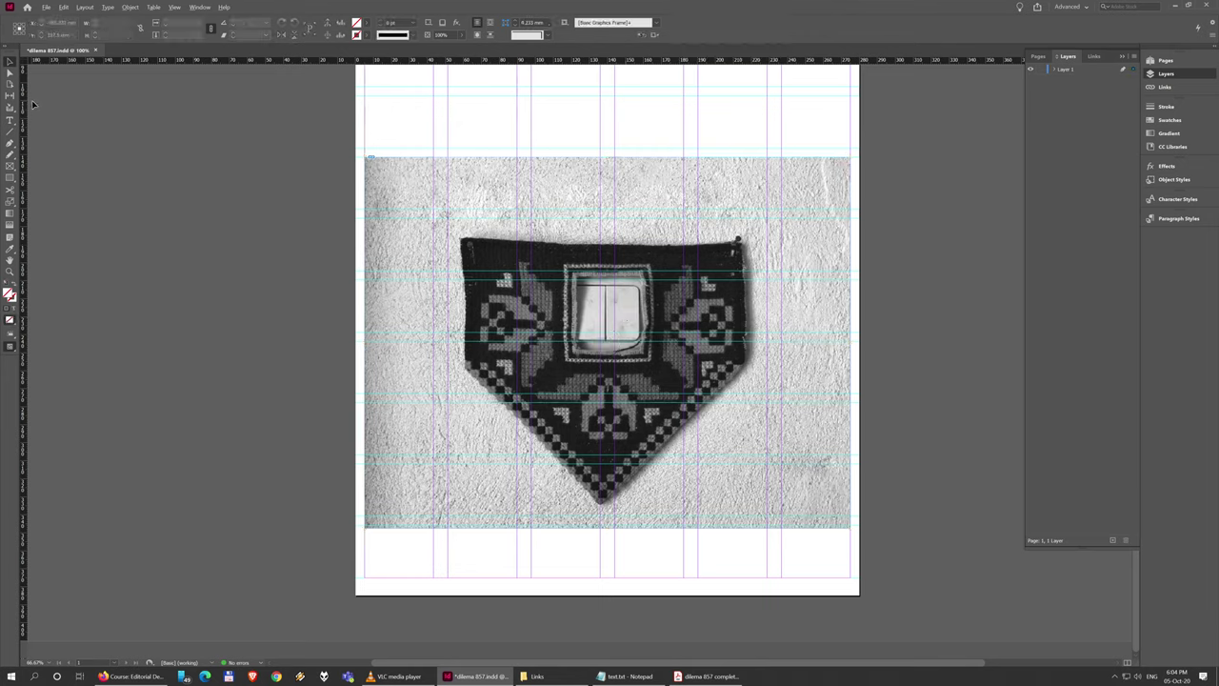
- Raise the photo frame's bottom edge to the lower guide, then fit the page in view
click(602, 530)
scroll(618, 558, up, 1)
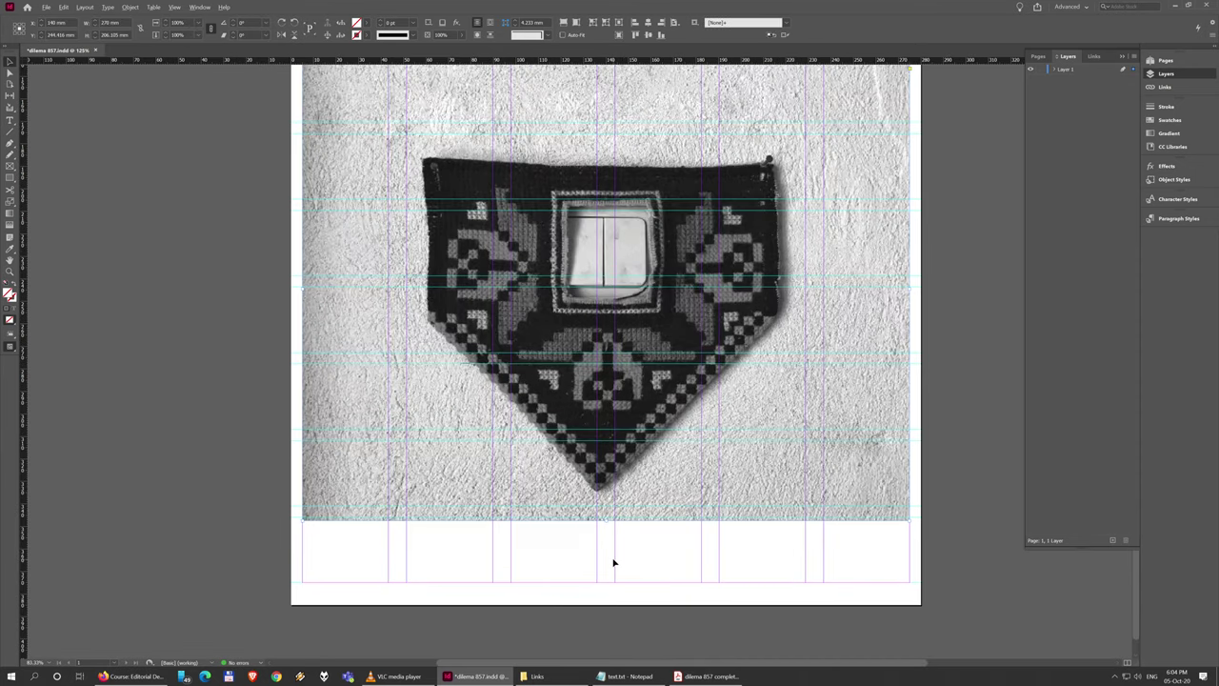
scroll(613, 563, up, 2)
click(667, 559)
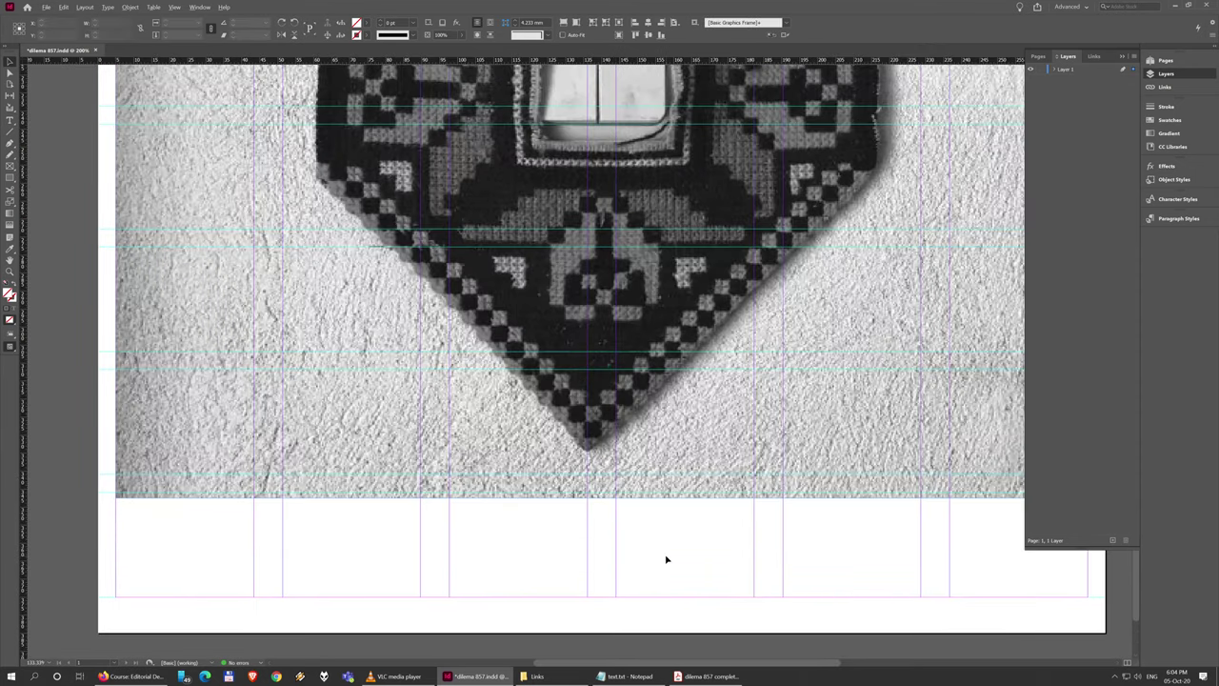
click(693, 425)
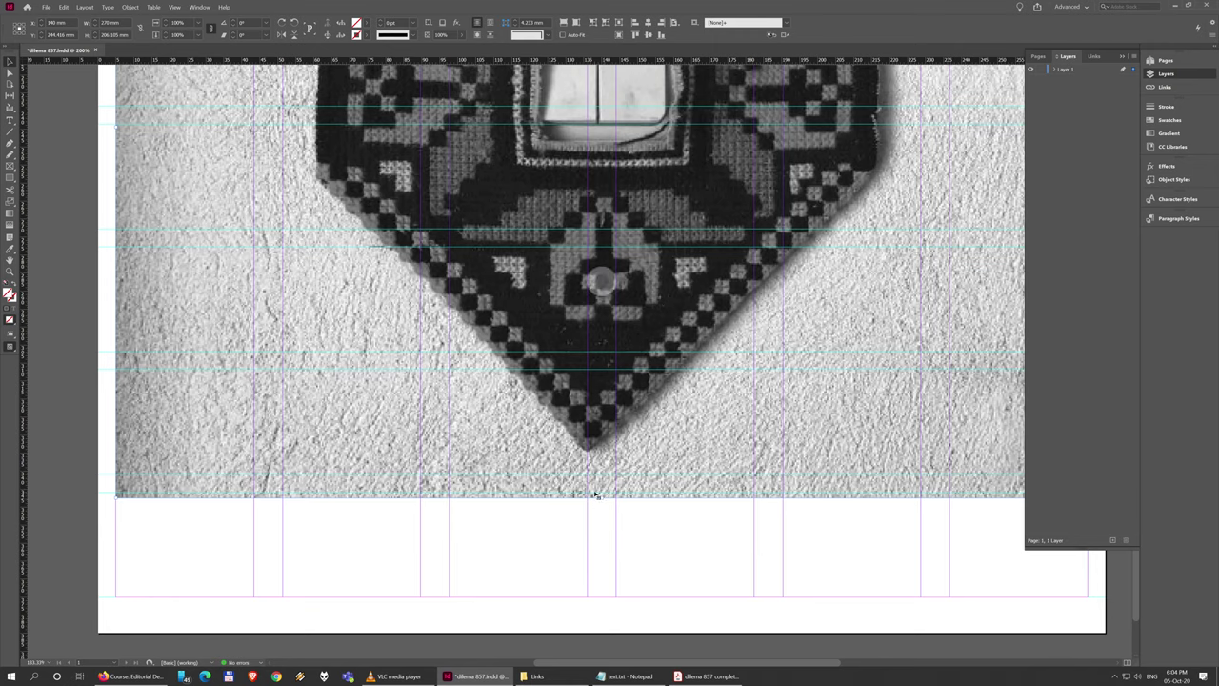
drag(604, 498, 601, 474)
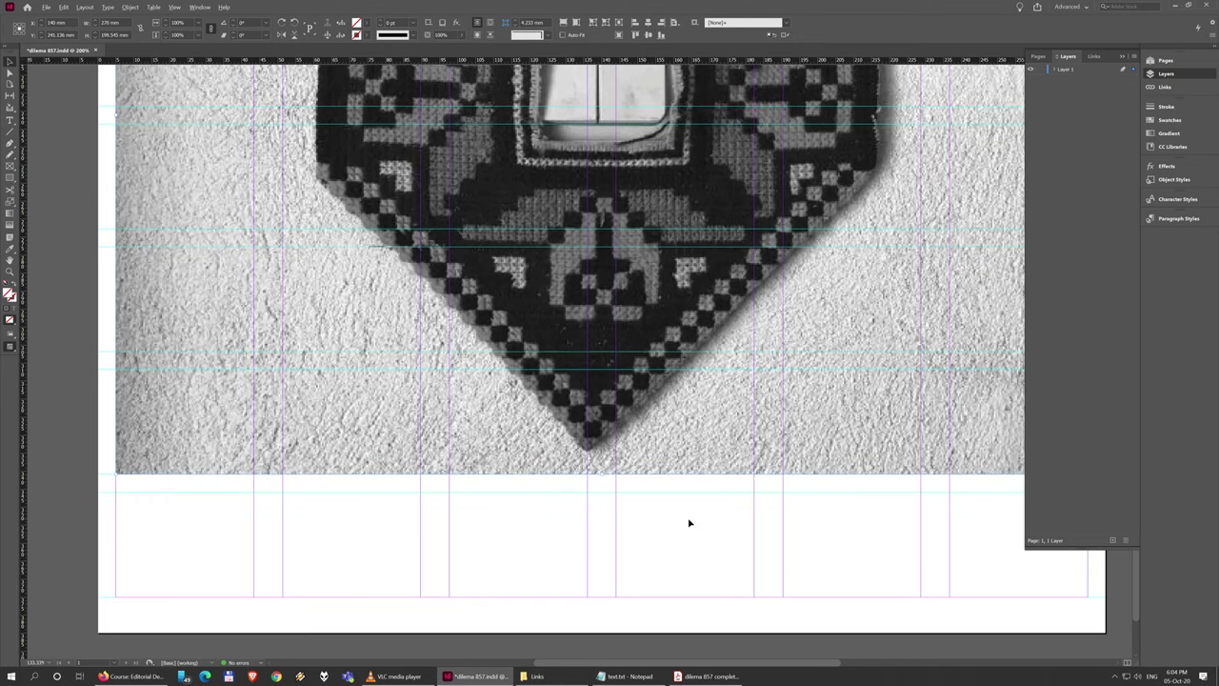
click(645, 483)
key(ctrl+1)
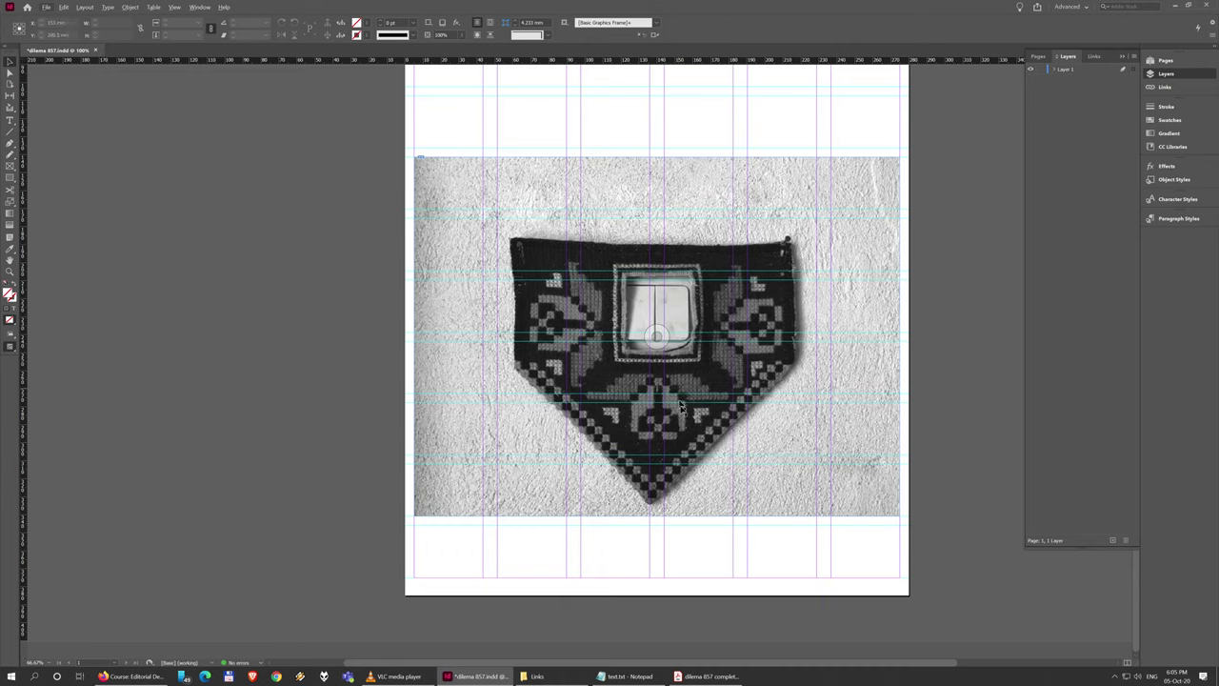
- Nudge the textile photo down and left inside its frame to align with the side margins
click(656, 342)
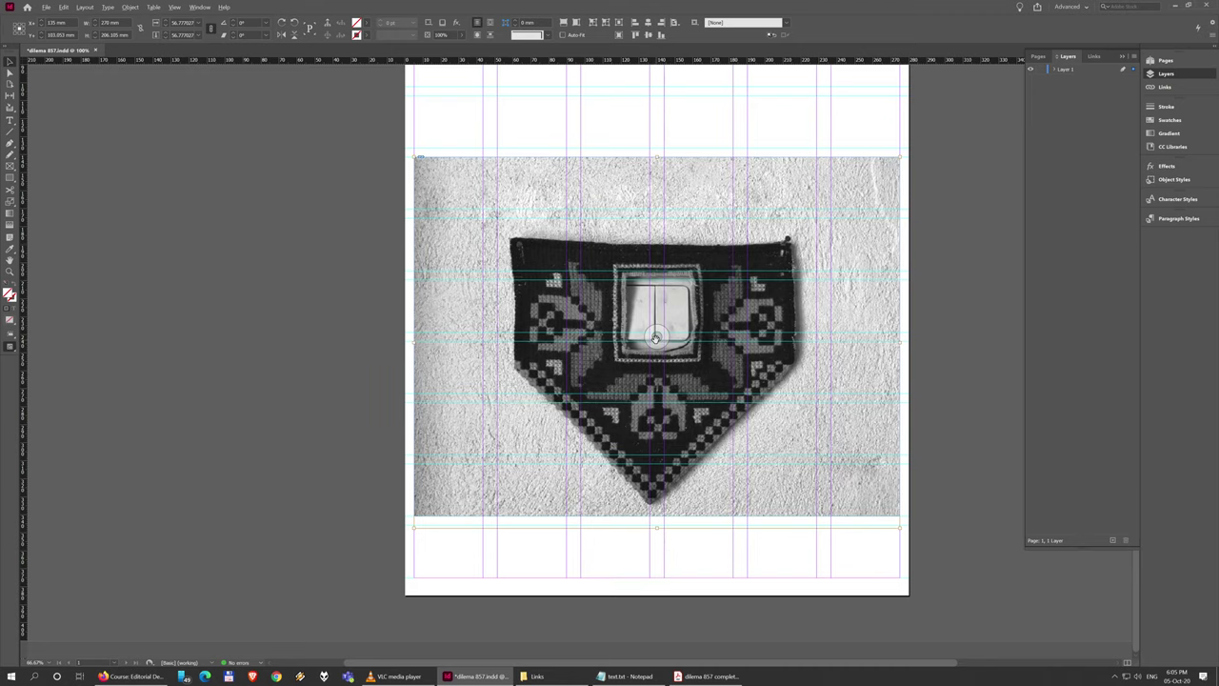
drag(657, 335, 659, 330)
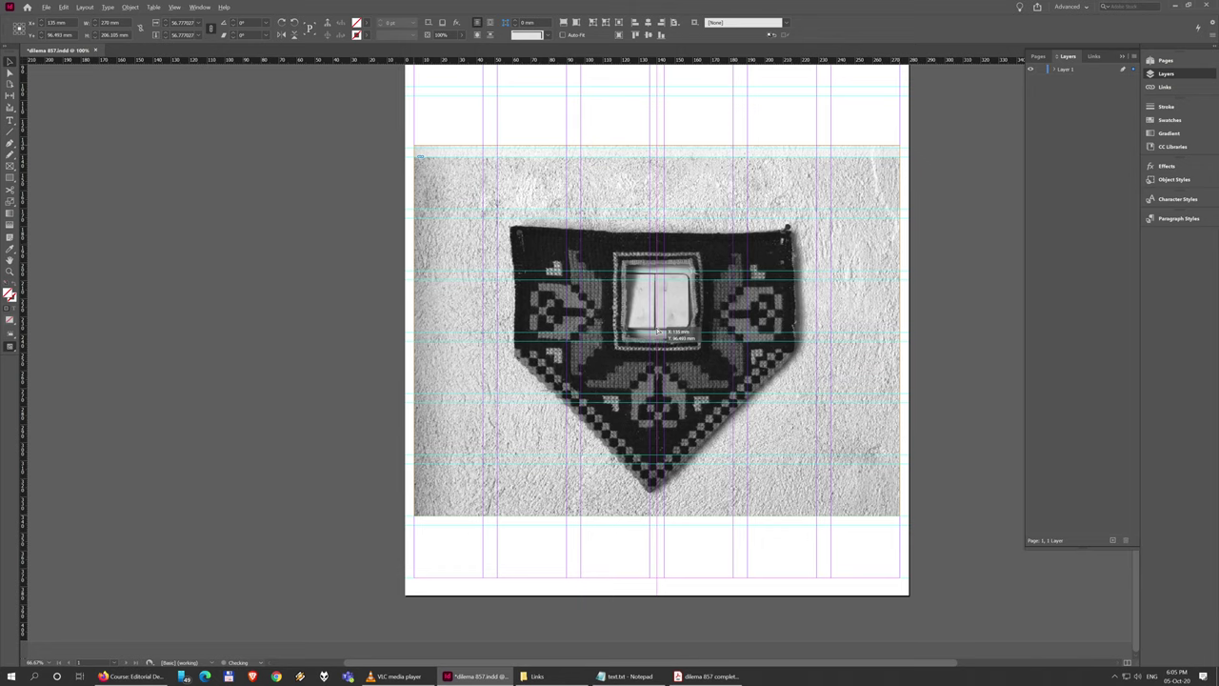
mouse_move(658, 331)
mouse_down()
mouse_move(693, 334)
mouse_move(665, 335)
mouse_move(660, 393)
mouse_move(660, 344)
mouse_move(656, 401)
mouse_move(657, 329)
mouse_move(748, 339)
mouse_move(514, 334)
mouse_move(657, 347)
mouse_move(664, 364)
mouse_move(667, 353)
mouse_up()
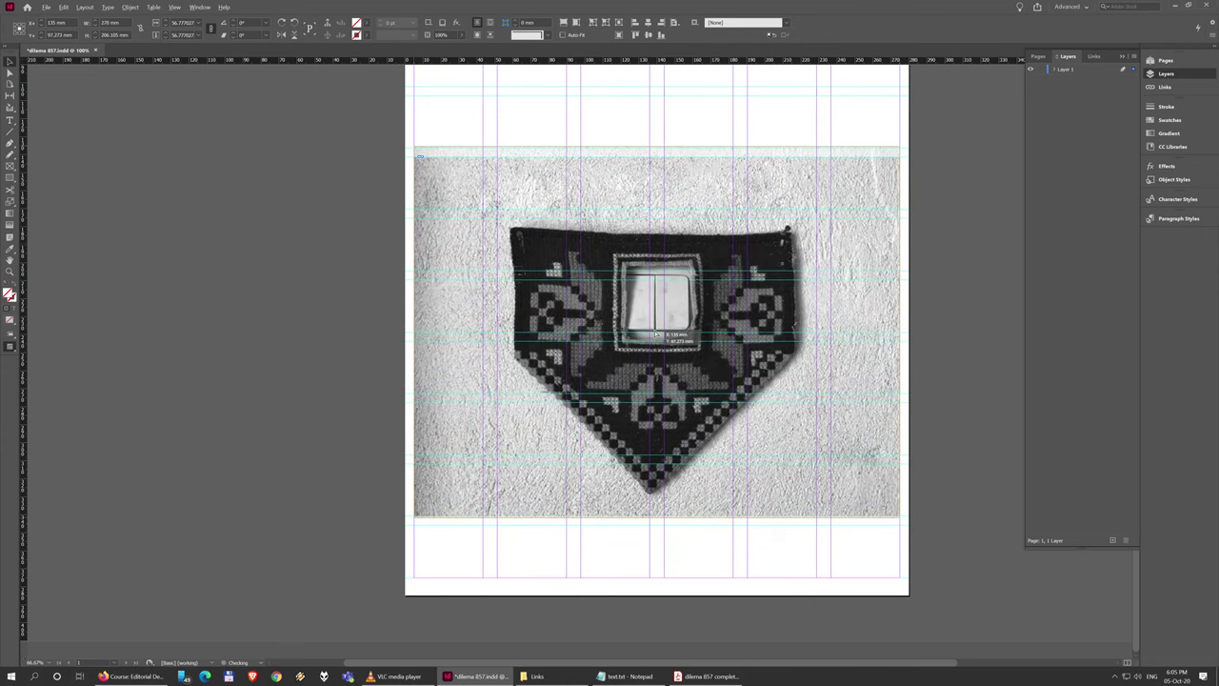
drag(654, 332, 652, 335)
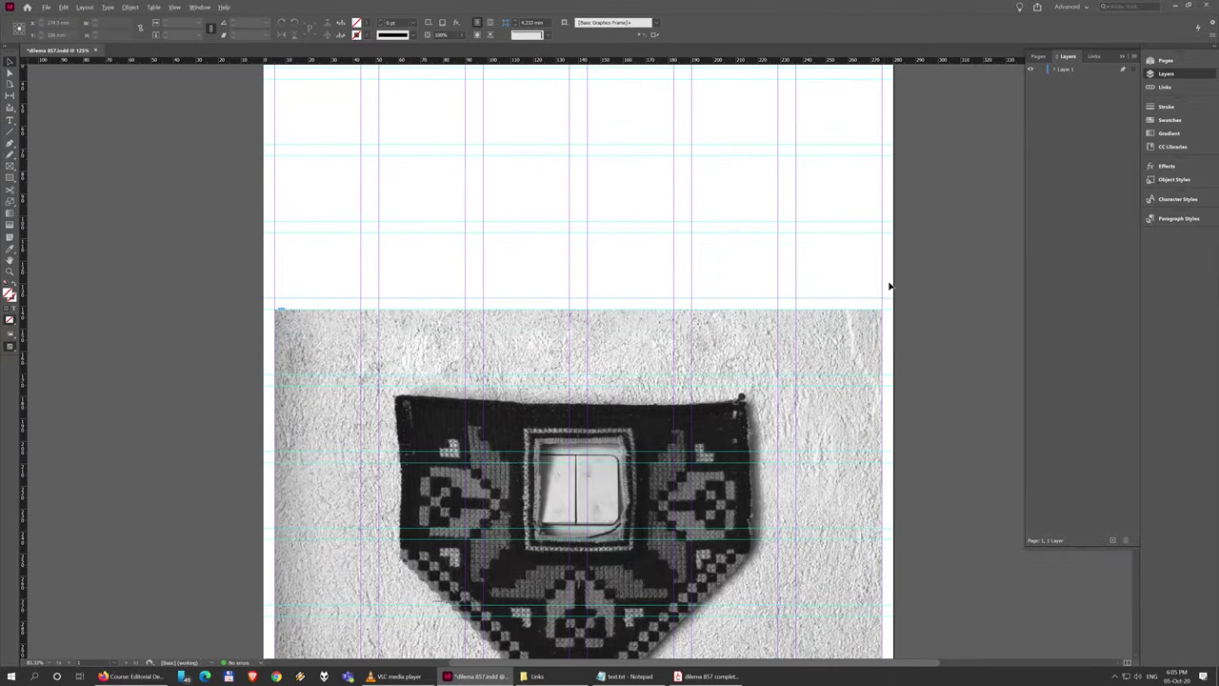
scroll(890, 283, up, 3)
scroll(721, 354, down, 1)
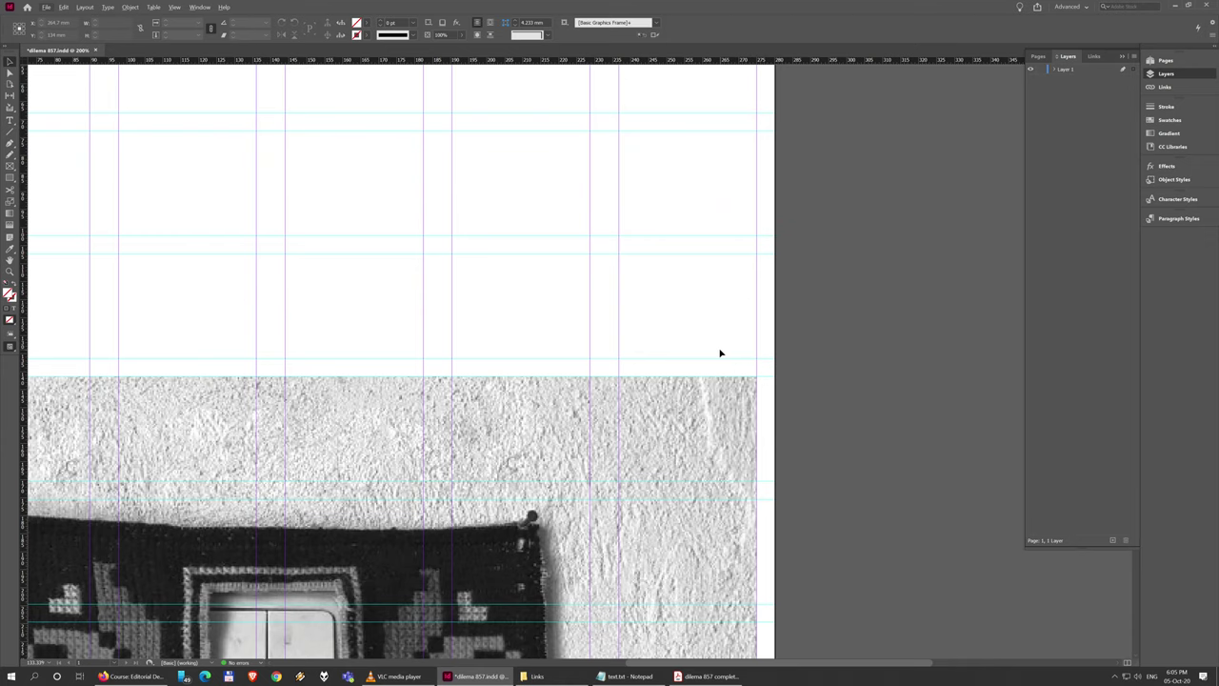
scroll(720, 353, down, 3)
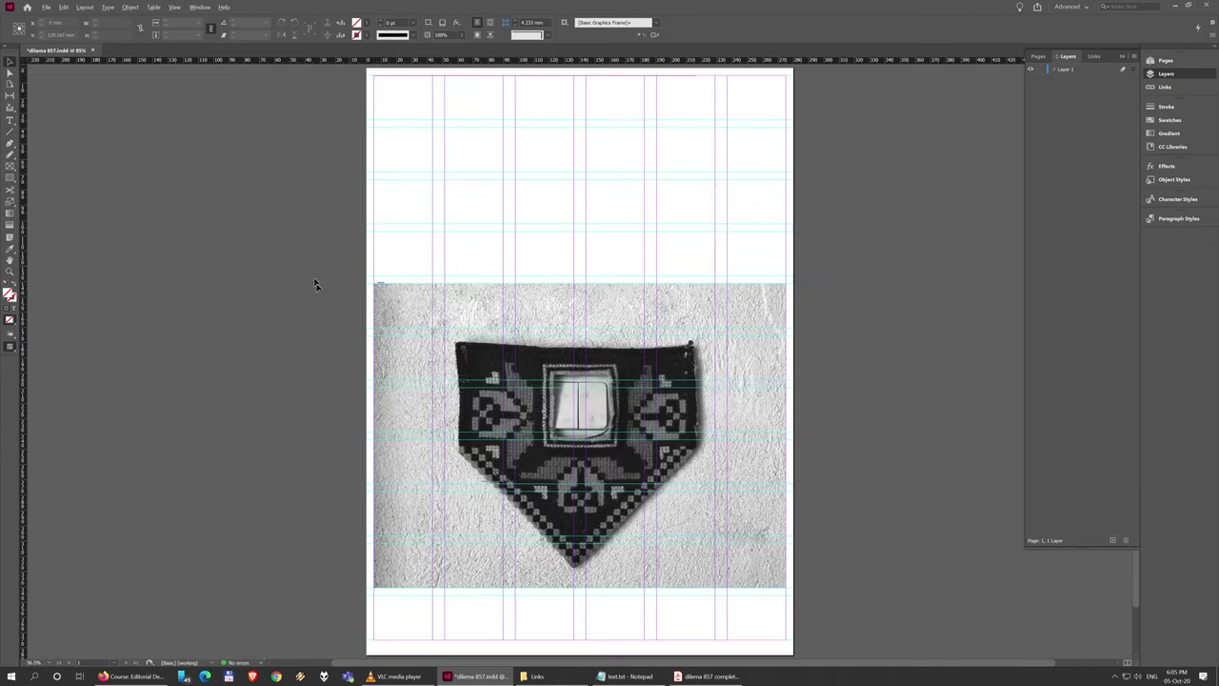